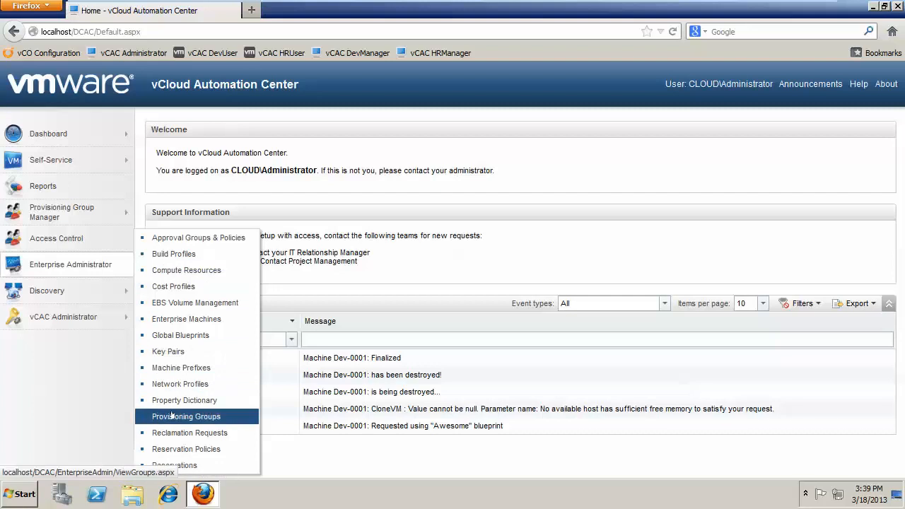
Add a property definition named Test.Custom.Property in the Property Dictionary and copy its name
left_click(173, 401)
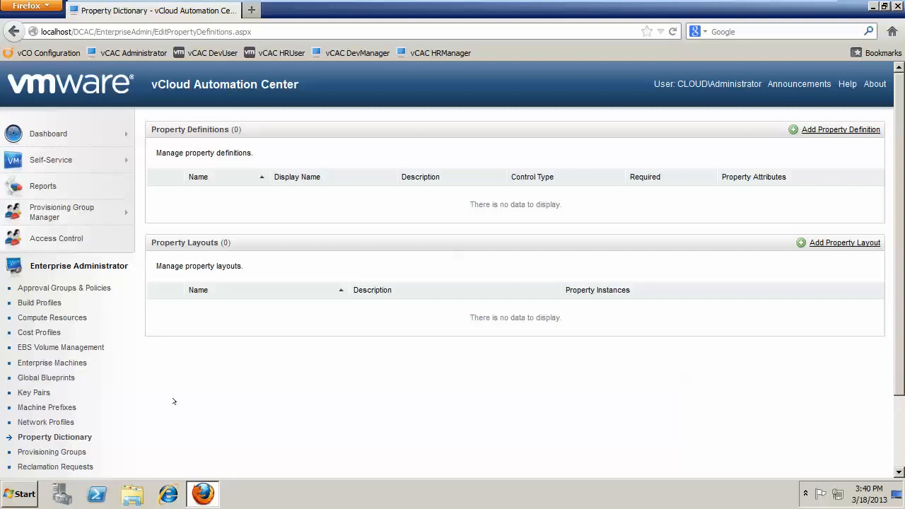
left_click(815, 128)
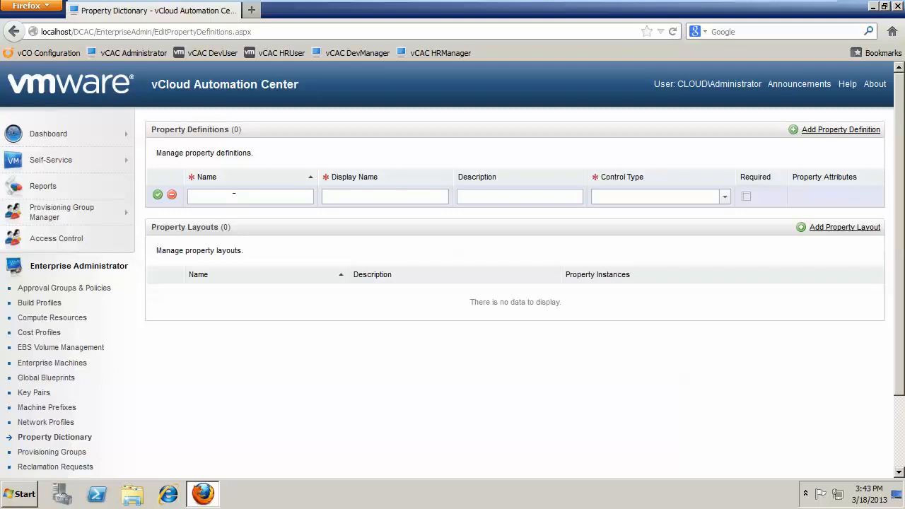
type("Test.Custom.Property")
left_click_drag(272, 198, 181, 196)
key("ctrl+c")
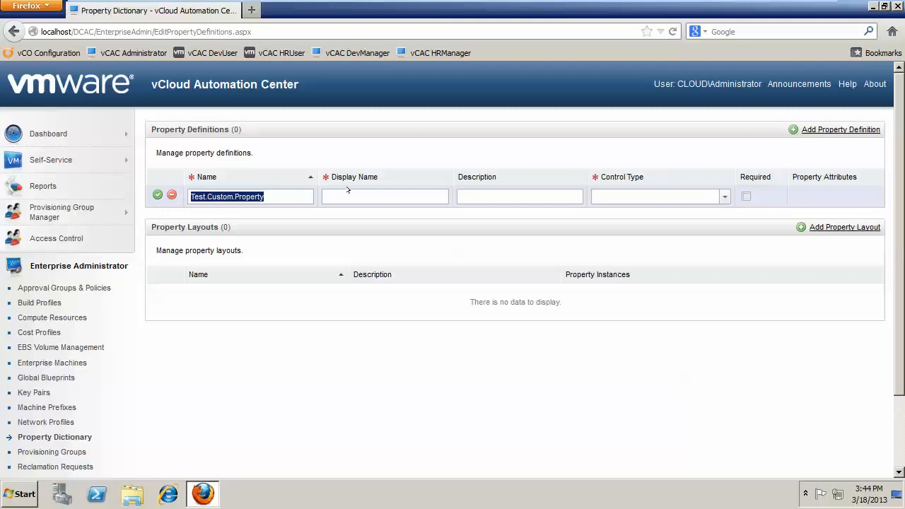
Give the new definition the display name Test Tick and the CheckBox control type, and save it
left_click(345, 202)
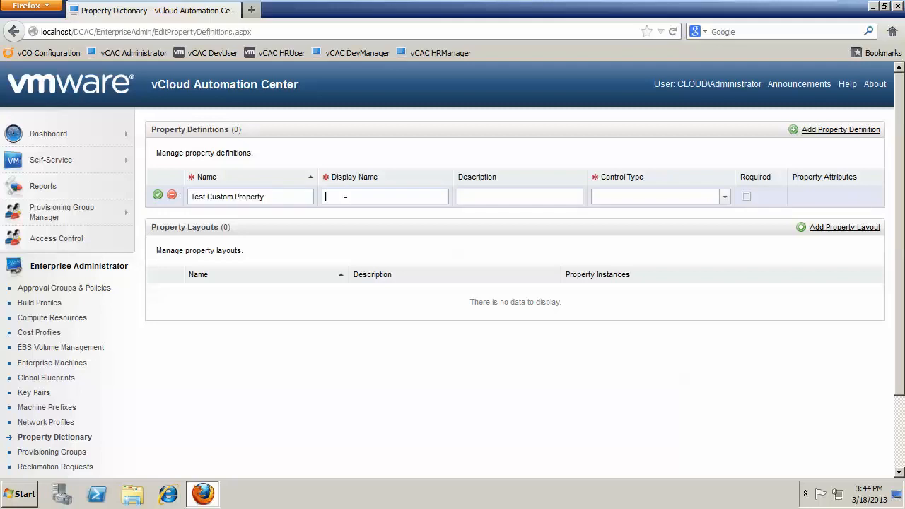
type("T")
type("est Cu")
type("k")
left_click(695, 191)
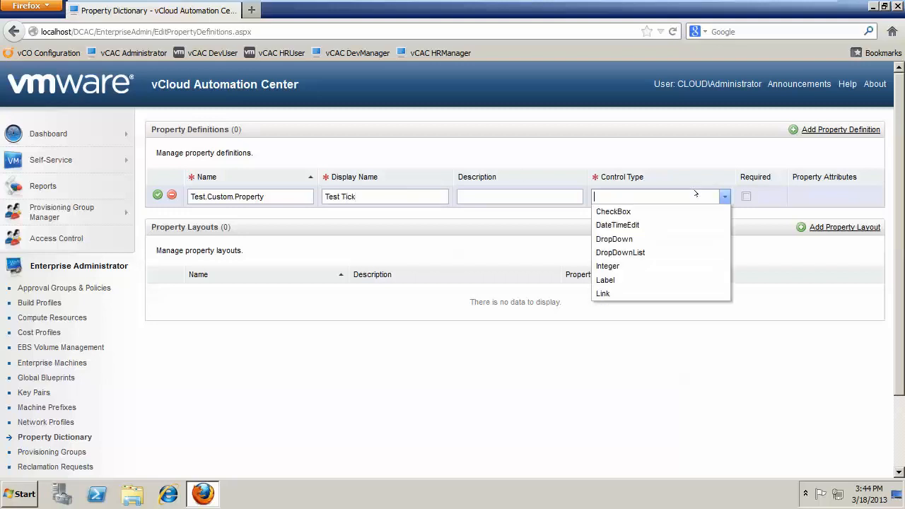
left_click(650, 212)
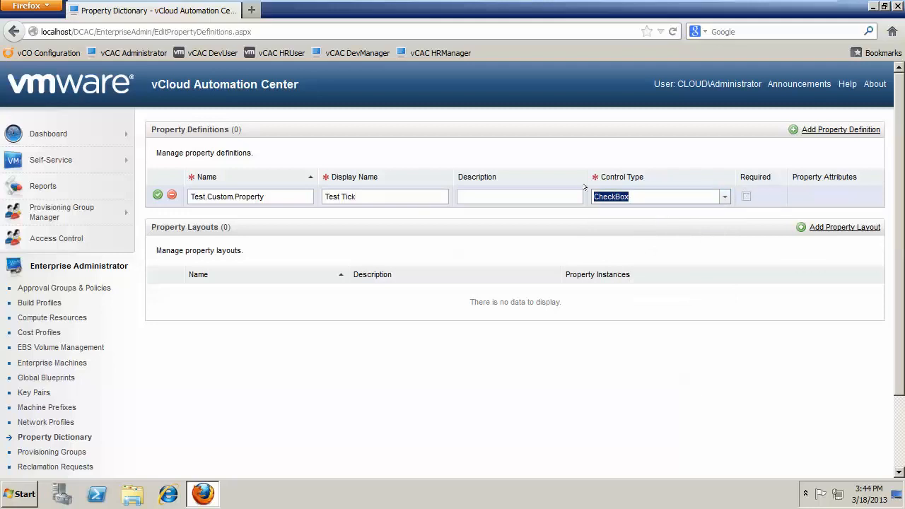
left_click(157, 194)
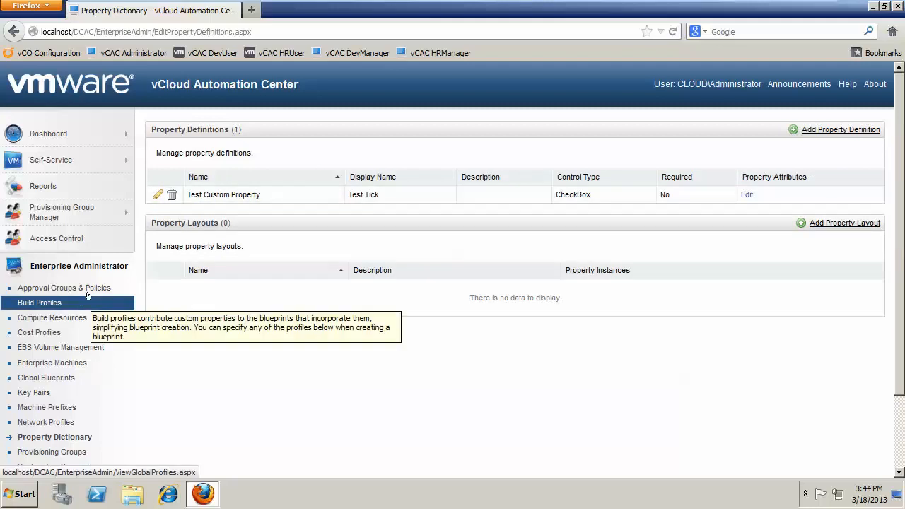
Add Test.Custom.Property as a custom property of the Awesome global blueprint with Prompt User enabled, and save the blueprint
left_click(58, 379)
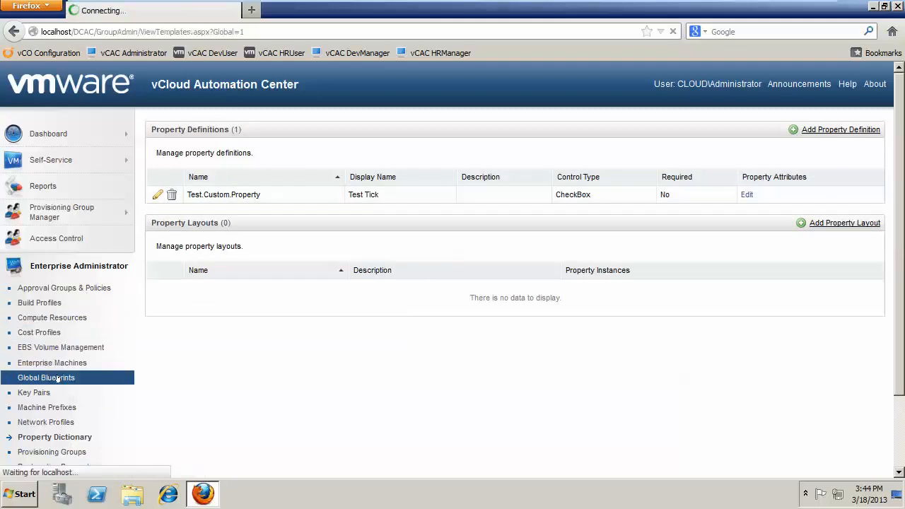
mouse_move(266, 224)
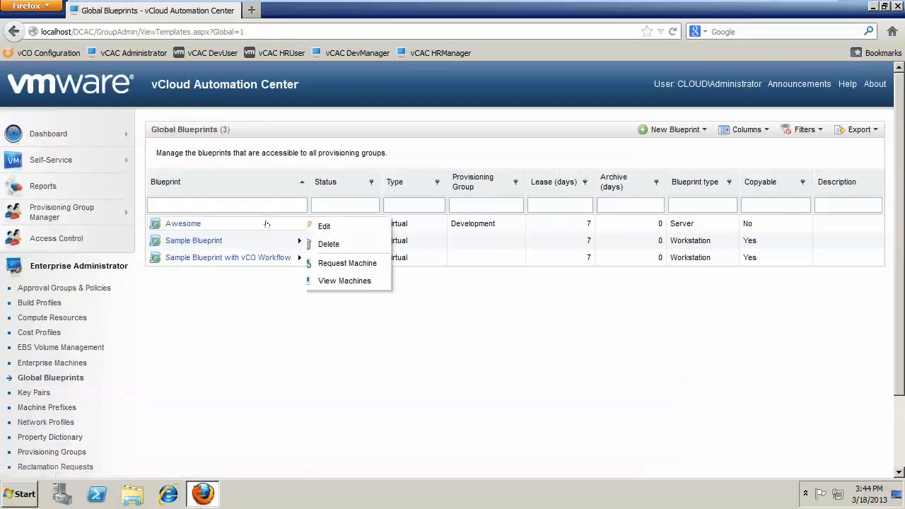
left_click(324, 225)
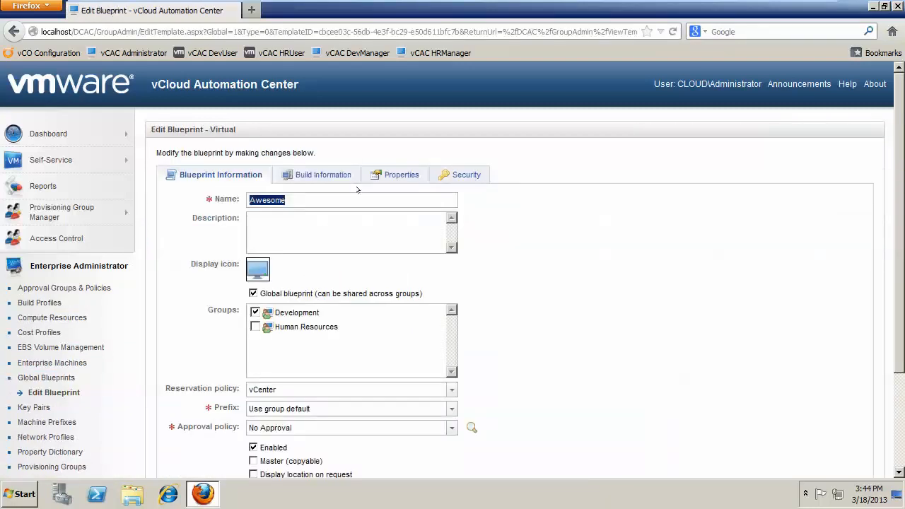
left_click(385, 175)
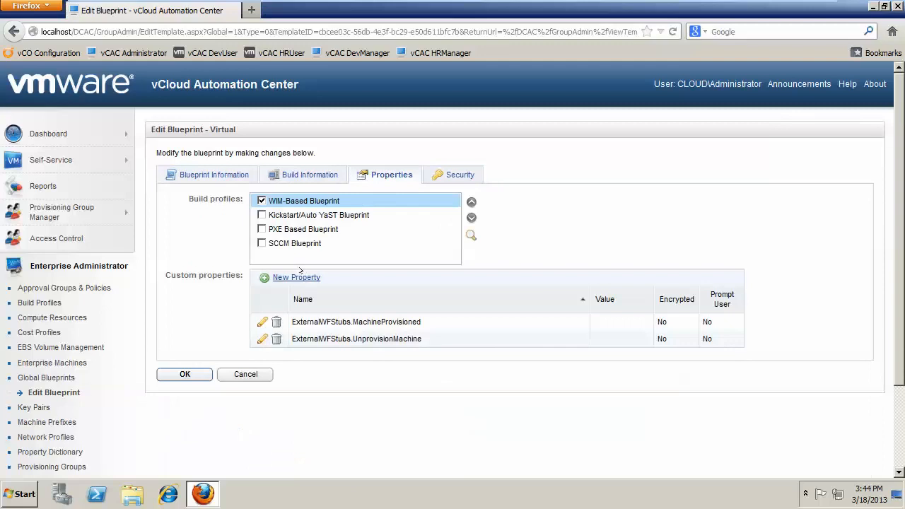
left_click(296, 277)
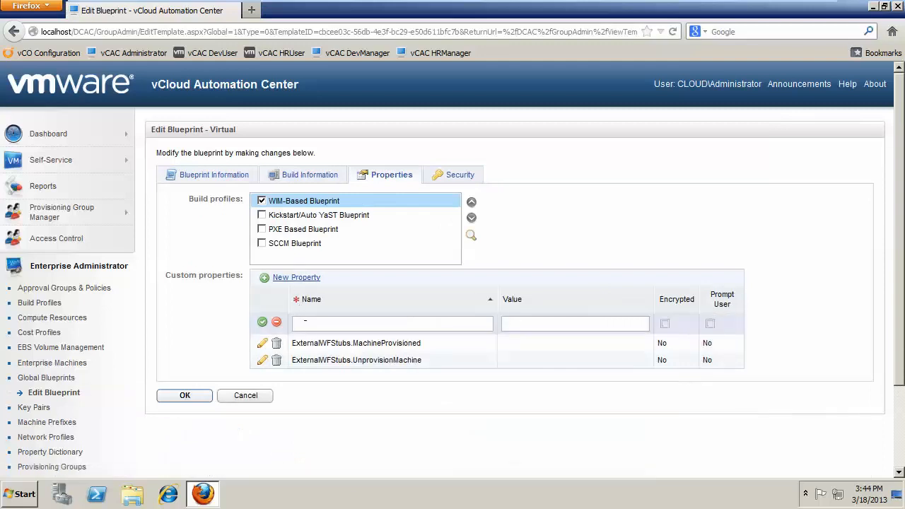
key("ctrl+v")
left_click(710, 323)
left_click(261, 321)
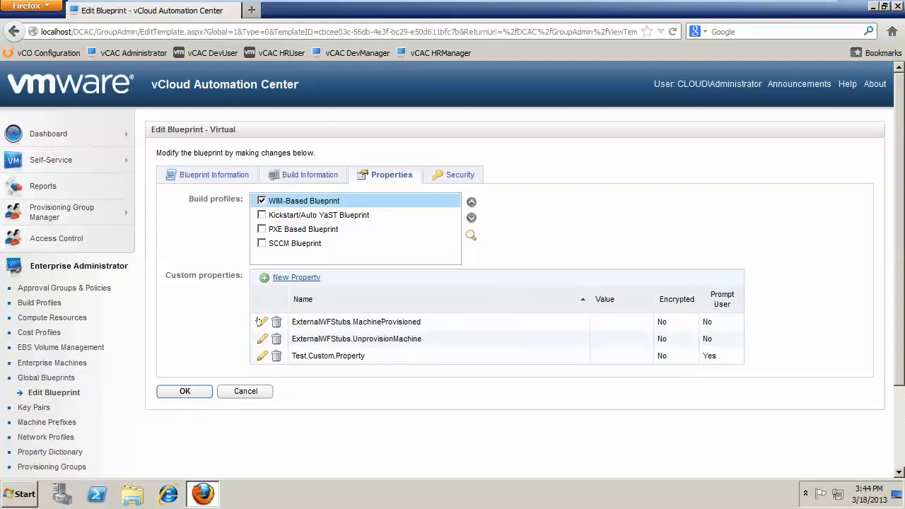
left_click(197, 389)
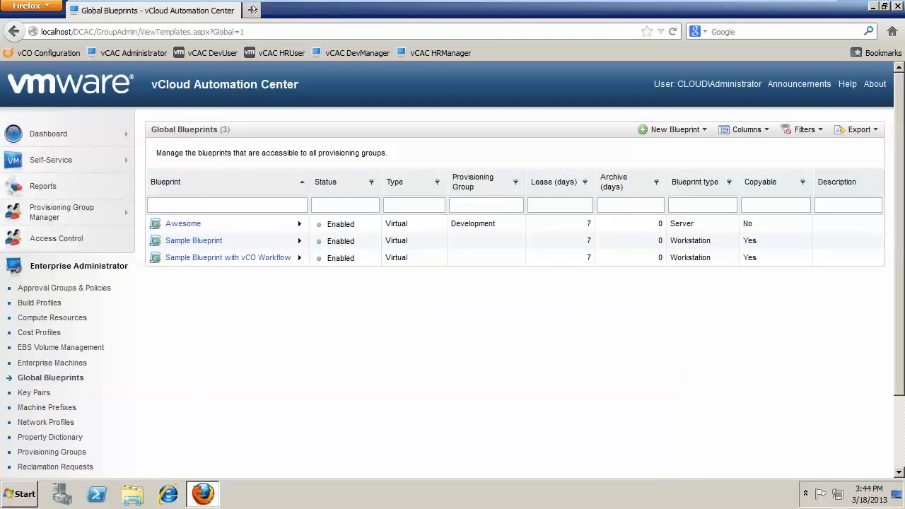
Open the vCAC DevUser self-service portal in a new tab and start a machine request from the Awesome blueprint
left_click(251, 10)
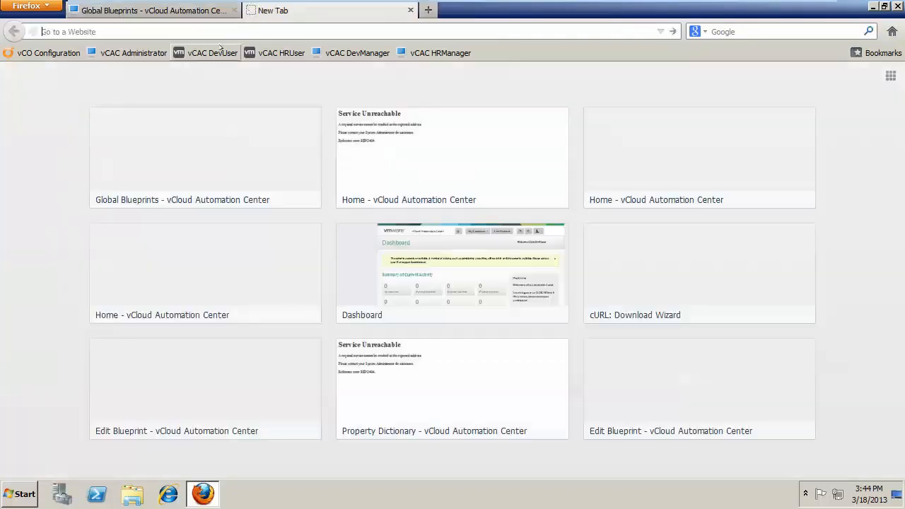
left_click(205, 54)
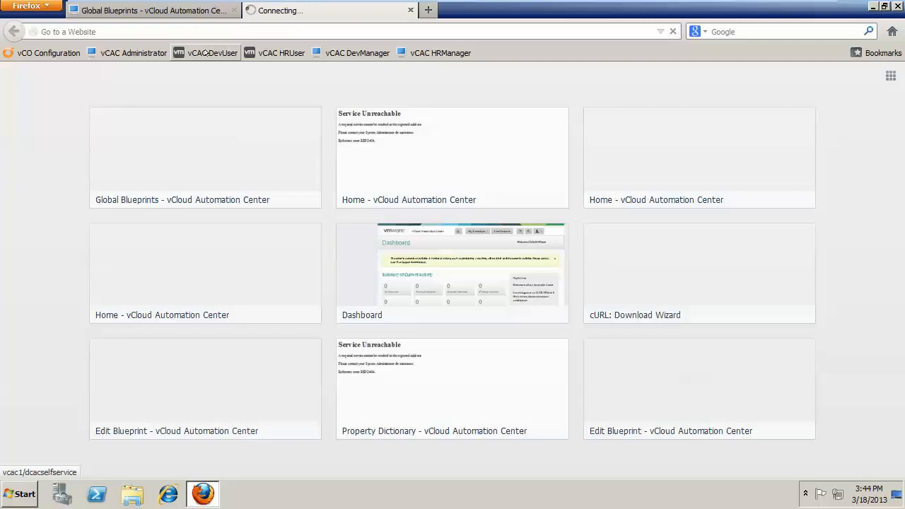
left_click(421, 280)
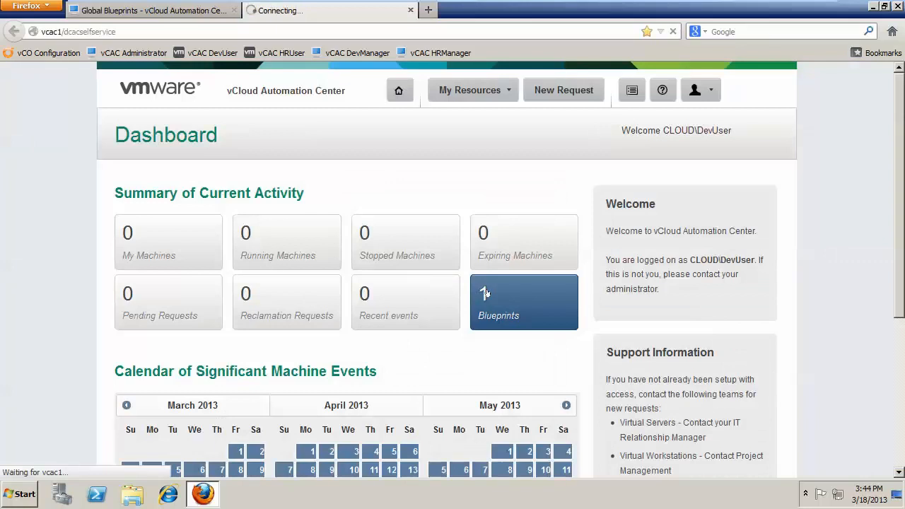
left_click(486, 293)
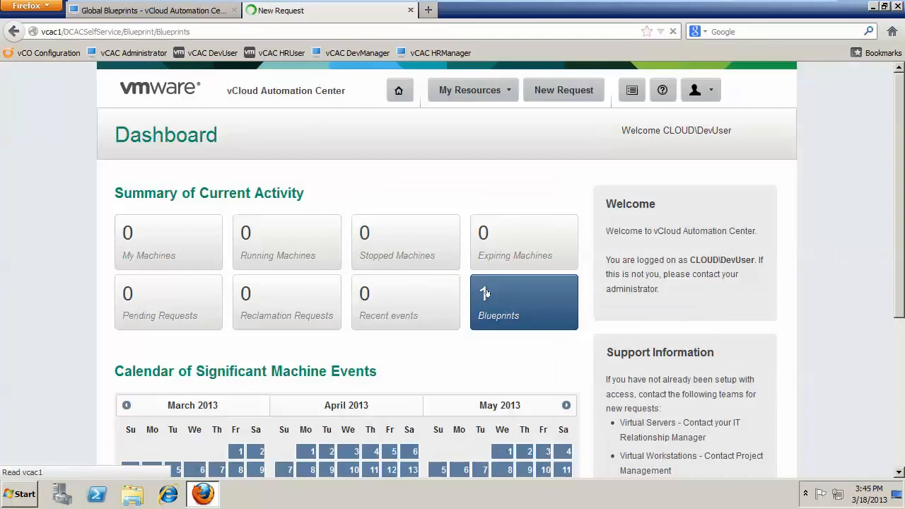
left_click(225, 227)
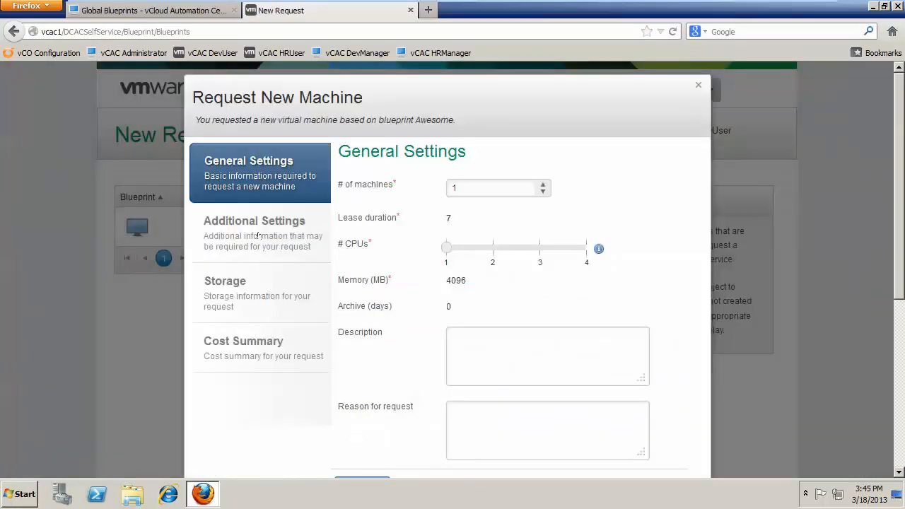
Check the Test Tick checkbox in the request's additional settings by toggling it, and cancel the request
left_click(258, 236)
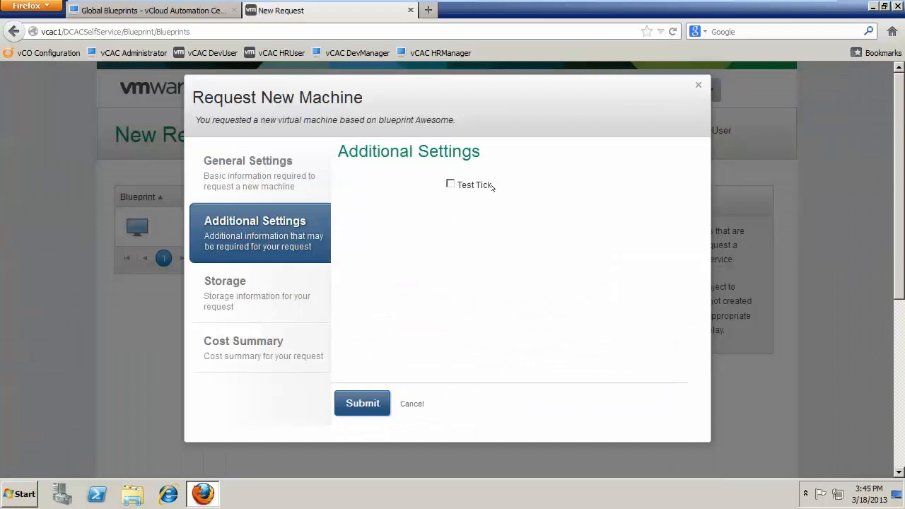
left_click(449, 183)
left_click(450, 184)
left_click(412, 402)
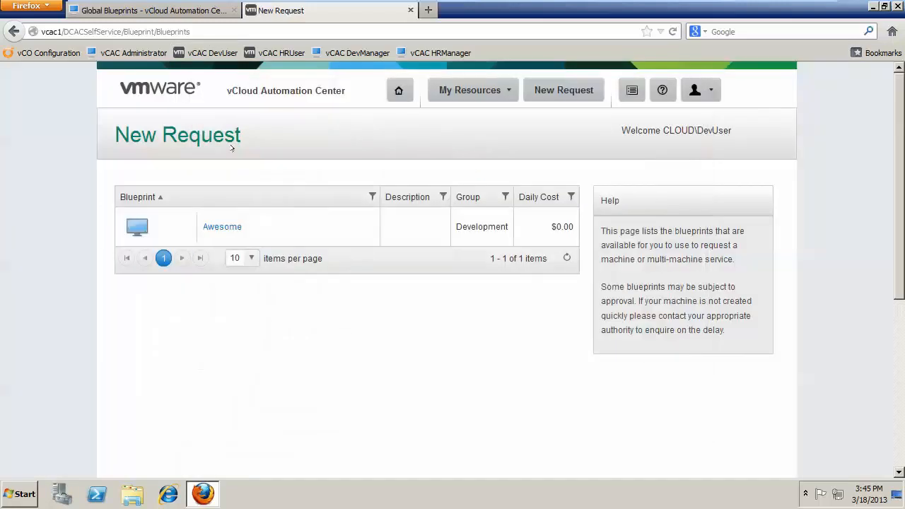
Return to the administrator's Property Dictionary, add a definition named Drop.Custom.Property and copy its name
left_click(188, 10)
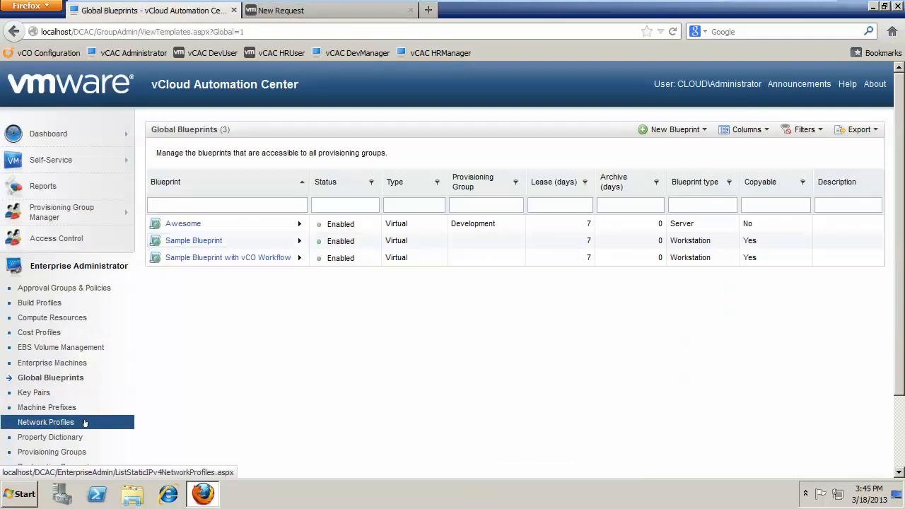
left_click(60, 438)
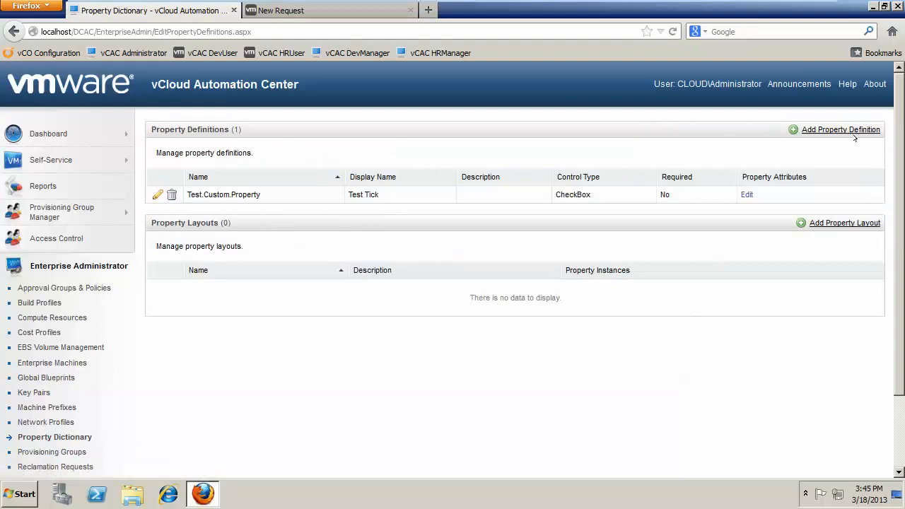
left_click(848, 130)
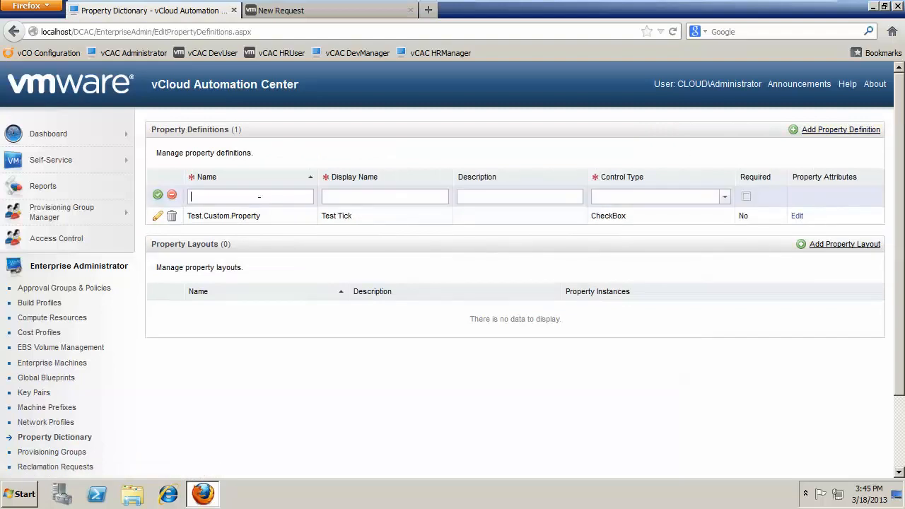
type("Drop.Custom.Property")
left_click_drag(272, 197, 188, 196)
key("ctrl+c")
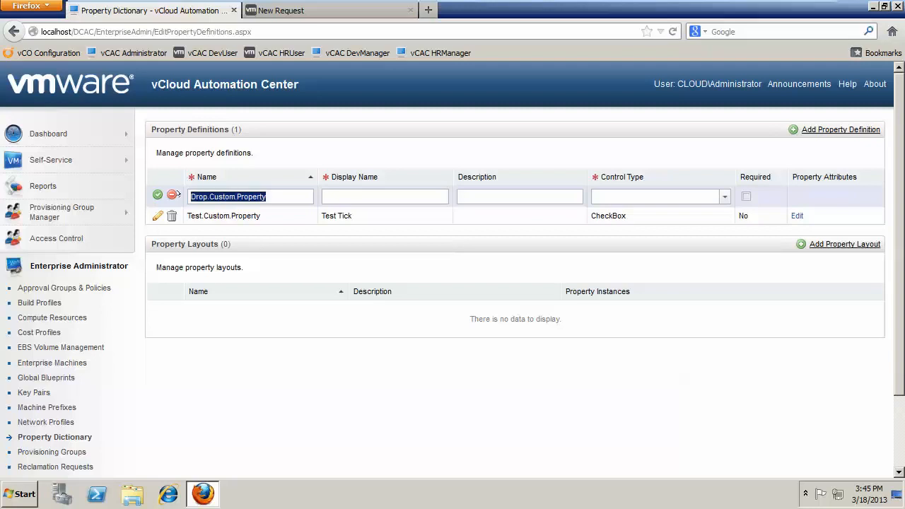
Give Drop.Custom.Property the display name Colors and the DropDownList control type, and save the definition
left_click(342, 196)
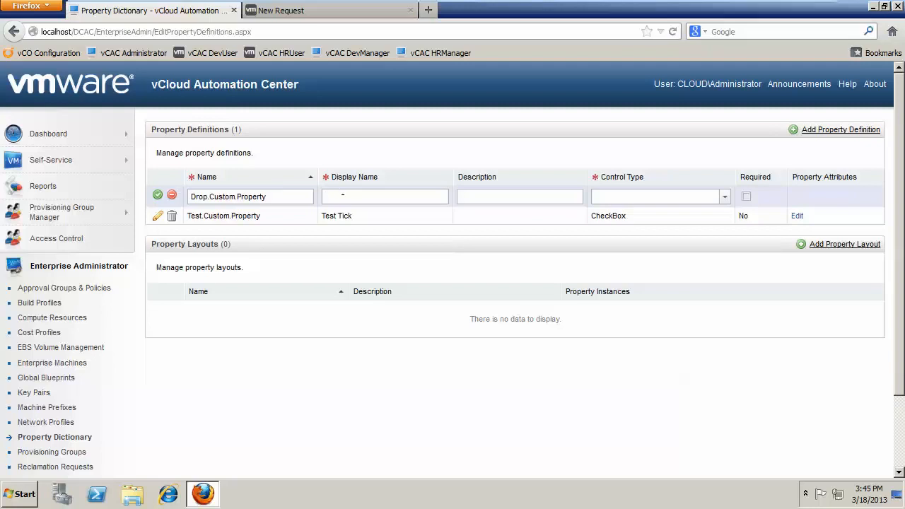
type("Colors")
left_click(647, 196)
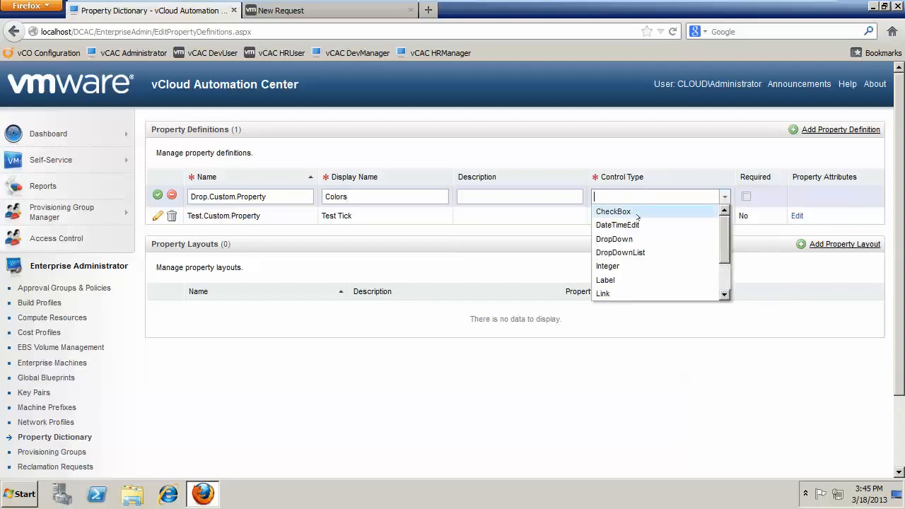
left_click(630, 253)
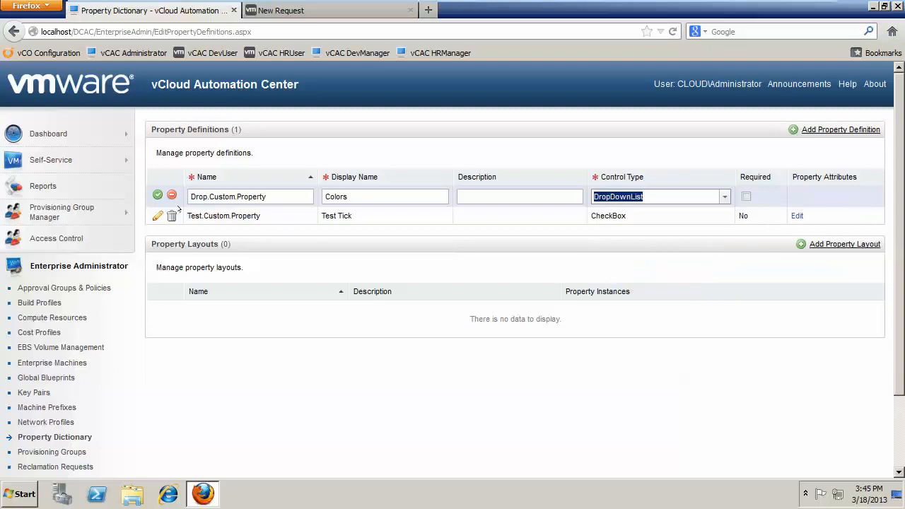
left_click(157, 195)
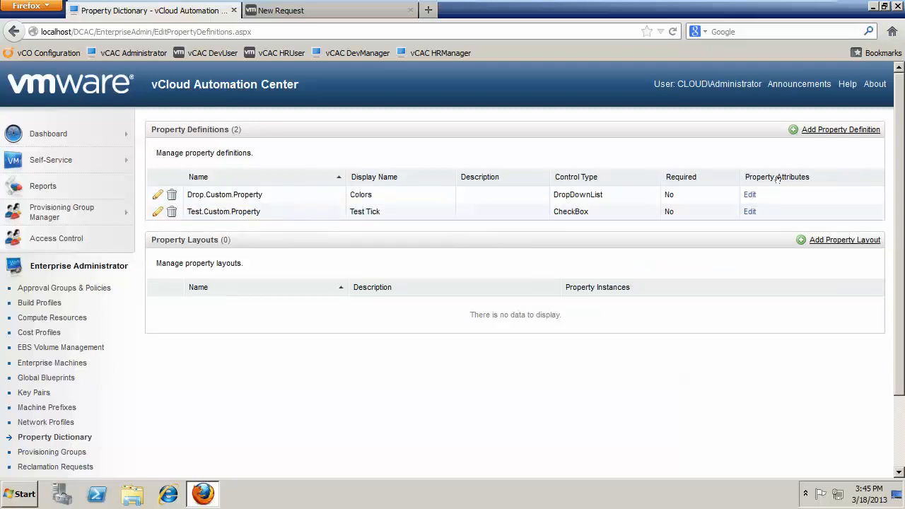
Add a ValueList attribute named Colors with the values White,Red,Pink,Blue,Orange to Drop.Custom.Property and save it
left_click(743, 194)
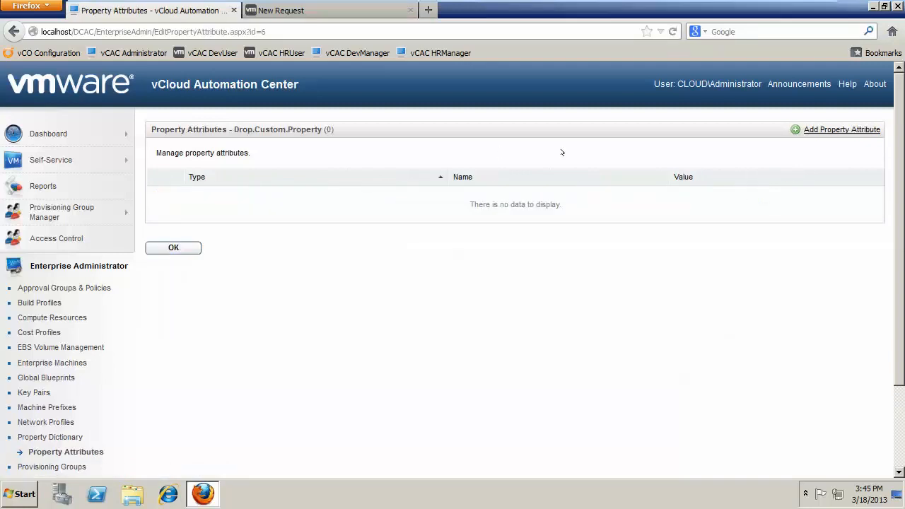
left_click(823, 130)
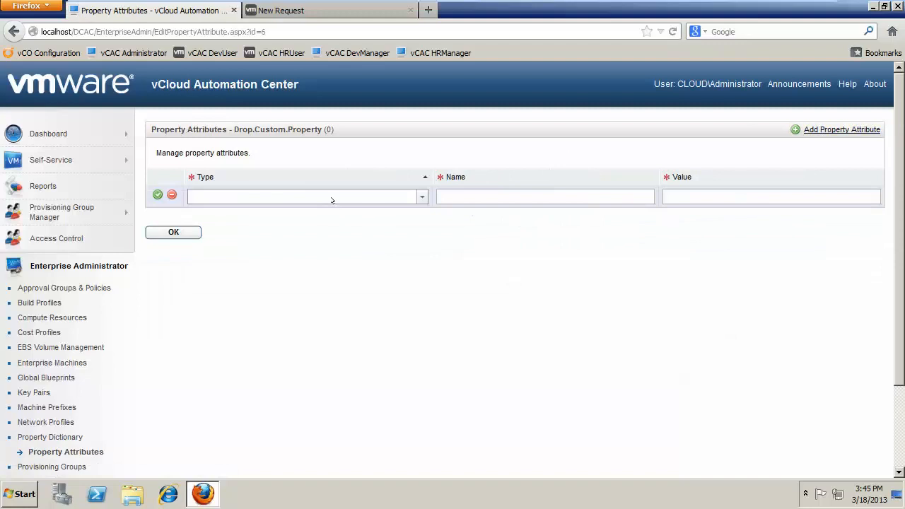
left_click(331, 198)
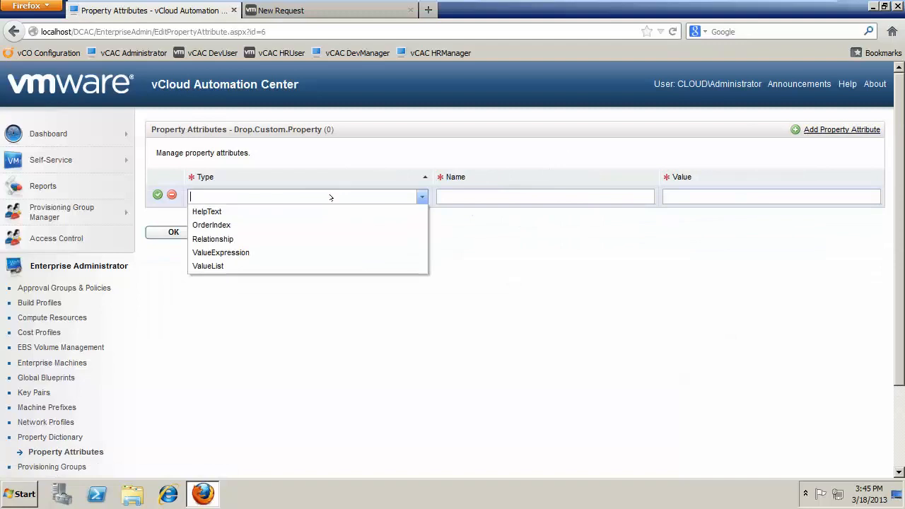
left_click(240, 266)
left_click(474, 197)
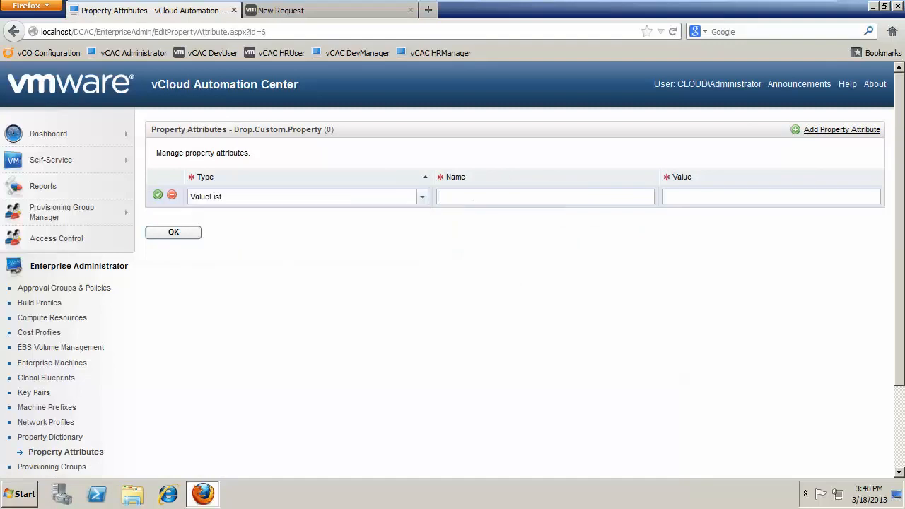
type("Colors")
key("Tab")
type("White,Red,Pink,Blue,")
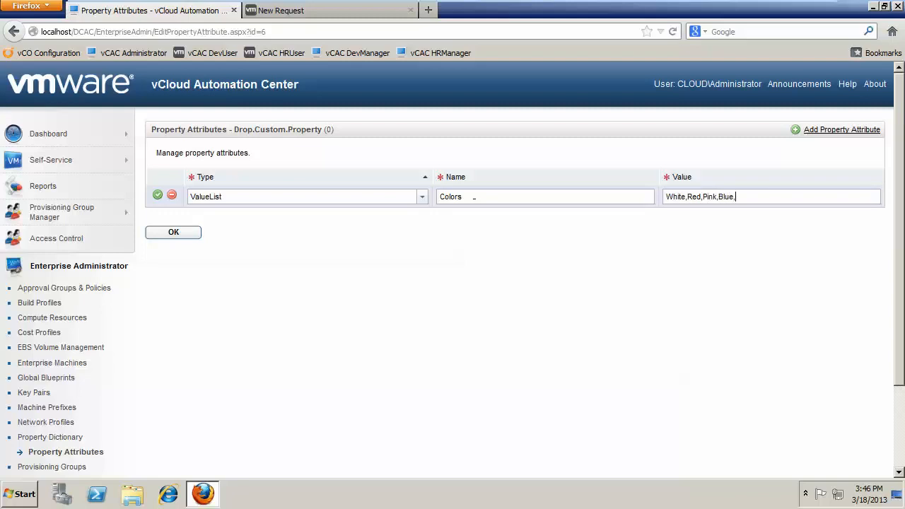
type("Orange")
left_click(157, 195)
left_click(164, 227)
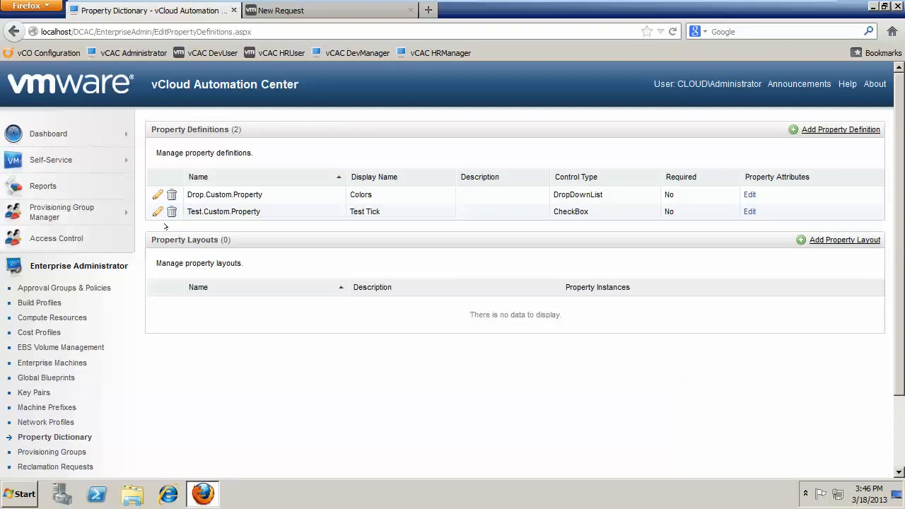
Add the custom property Drop.Custom.Property with user prompting enabled to the global blueprint Awesome, and save the blueprint
left_click(68, 378)
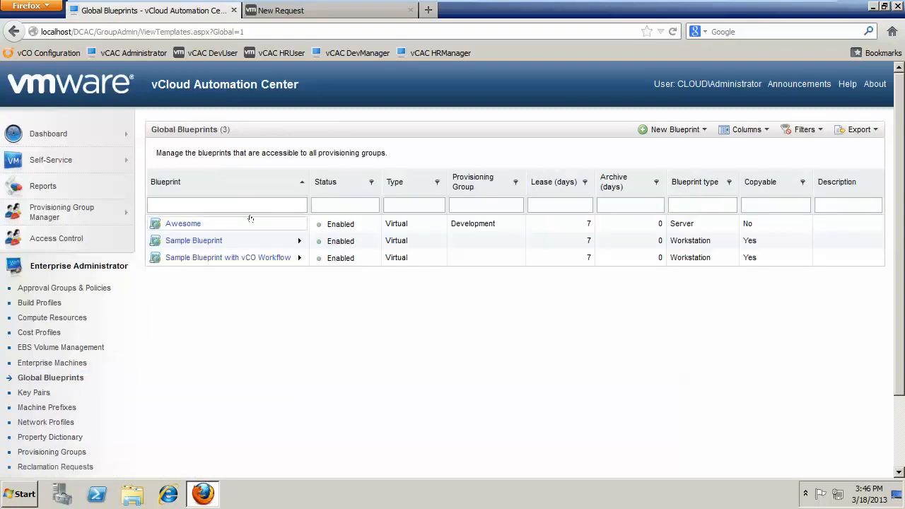
mouse_move(250, 218)
left_click(330, 226)
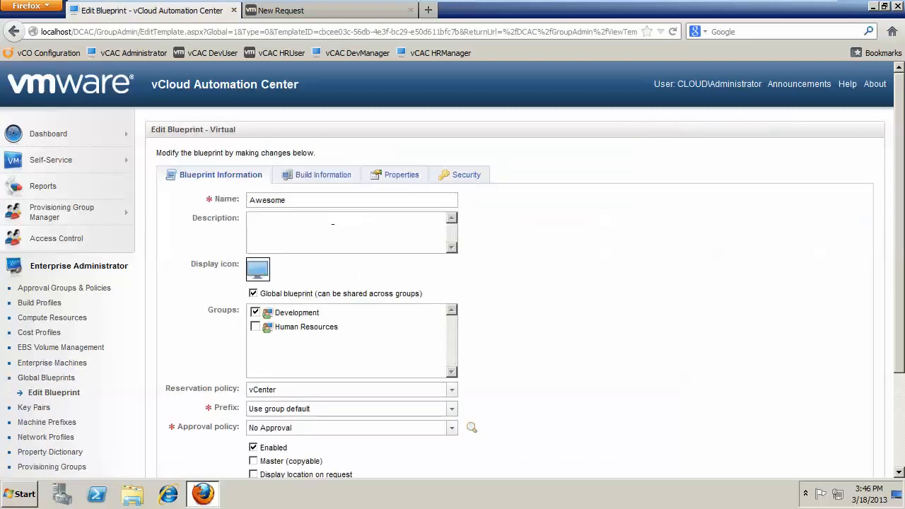
left_click(397, 171)
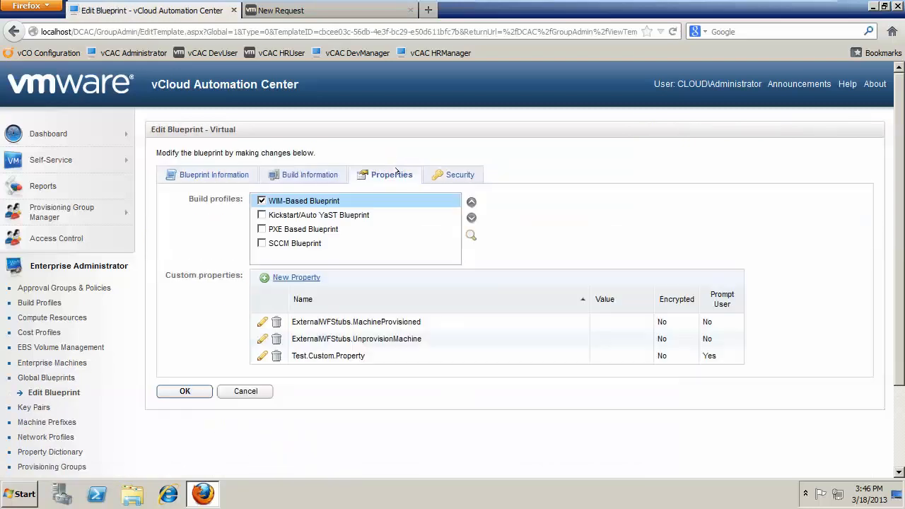
left_click(296, 277)
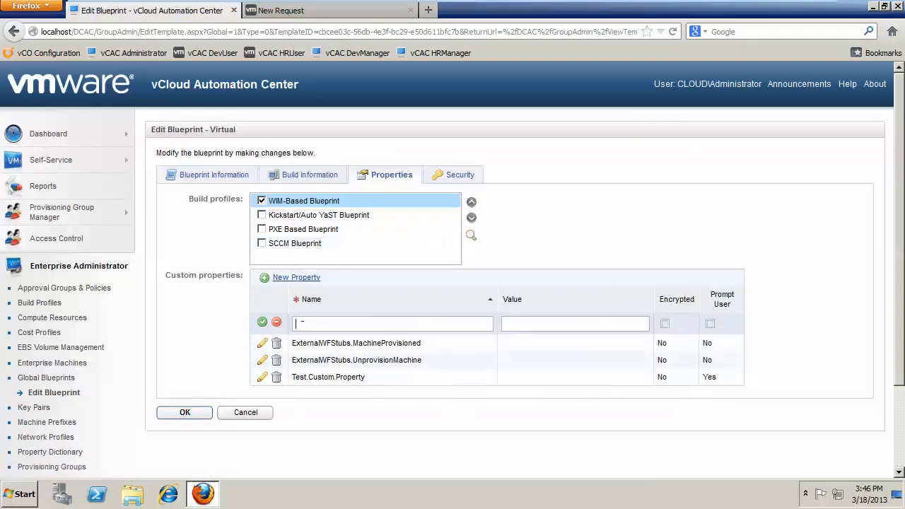
key("ctrl+v")
left_click(710, 323)
left_click(261, 322)
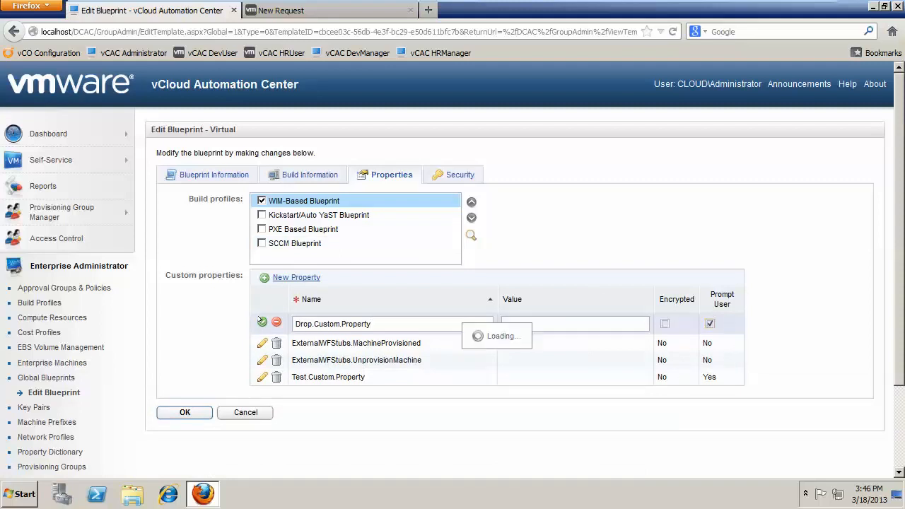
left_click(186, 407)
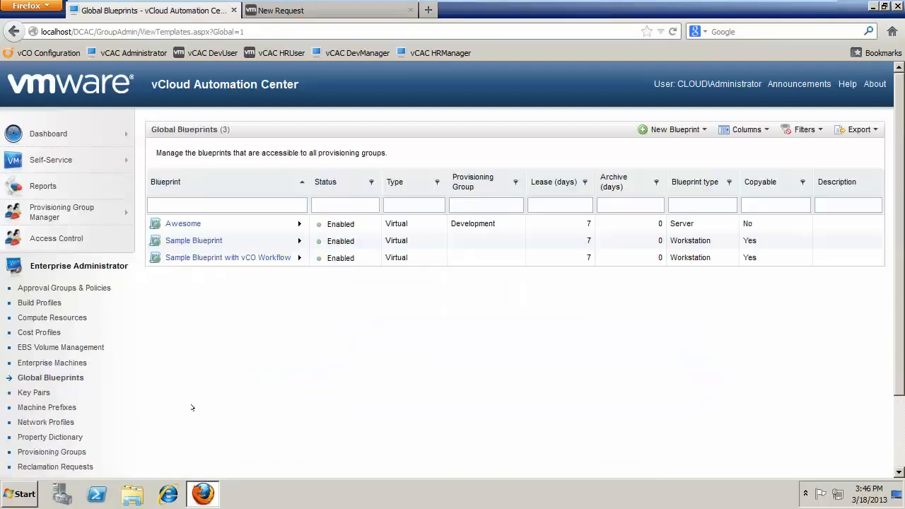
Start a new machine request from the Awesome blueprint in the self-service portal and examine the Colors choices in its additional settings
left_click(329, 10)
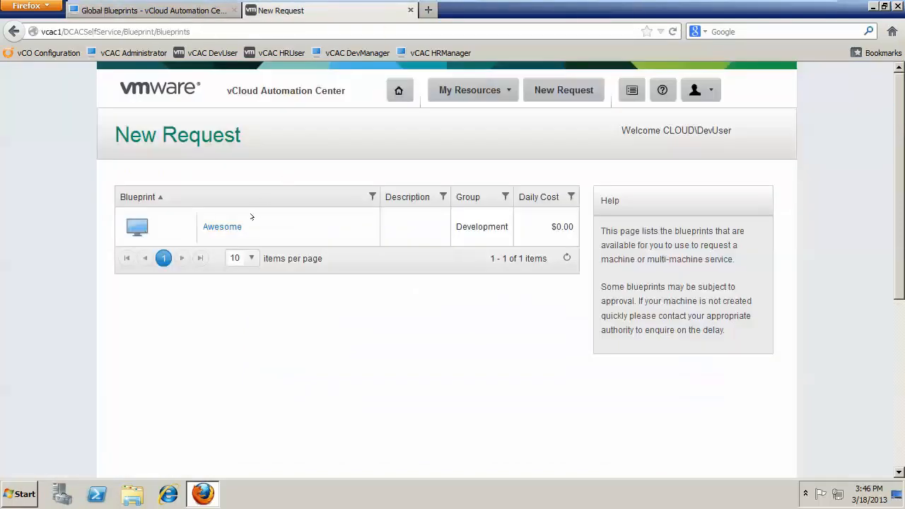
left_click(230, 226)
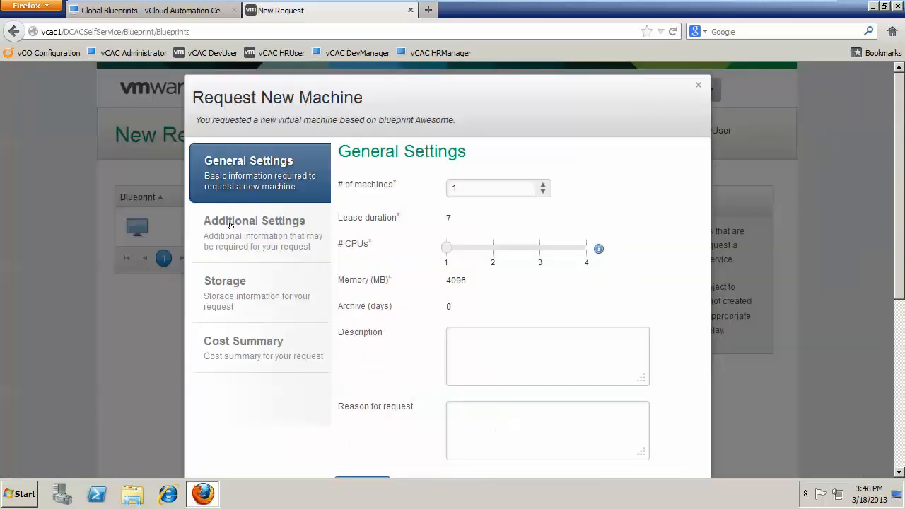
left_click(258, 231)
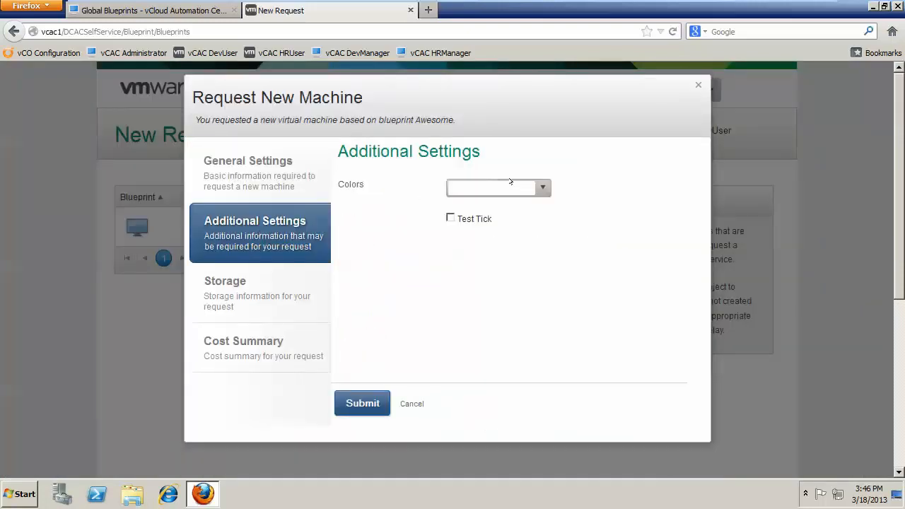
left_click(530, 185)
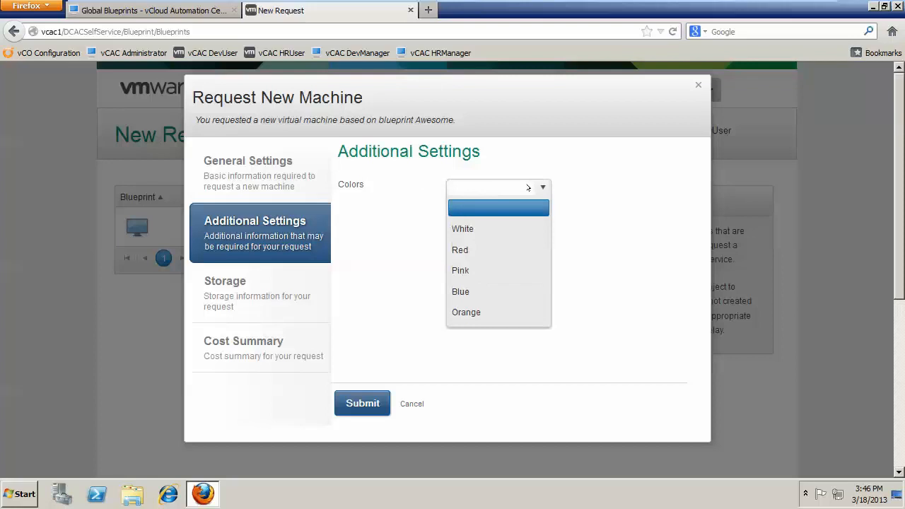